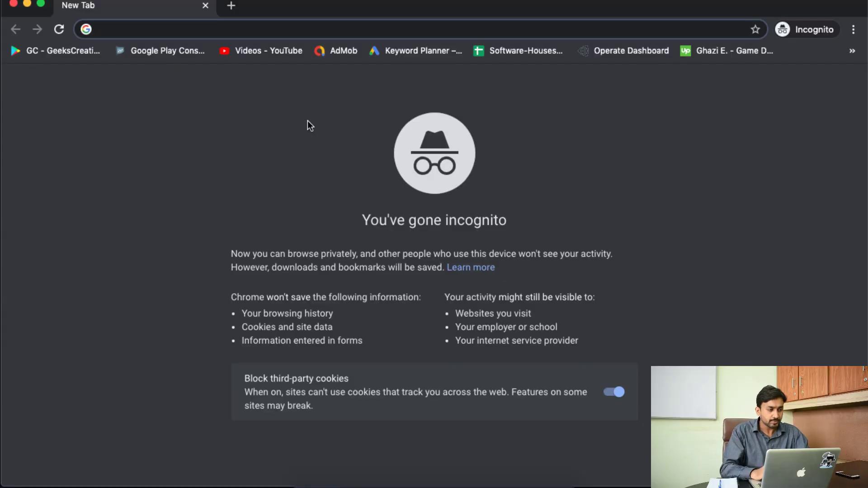
Step: Search Google for 'download unity hub' from the incognito window's address bar
text(docswnload unit)
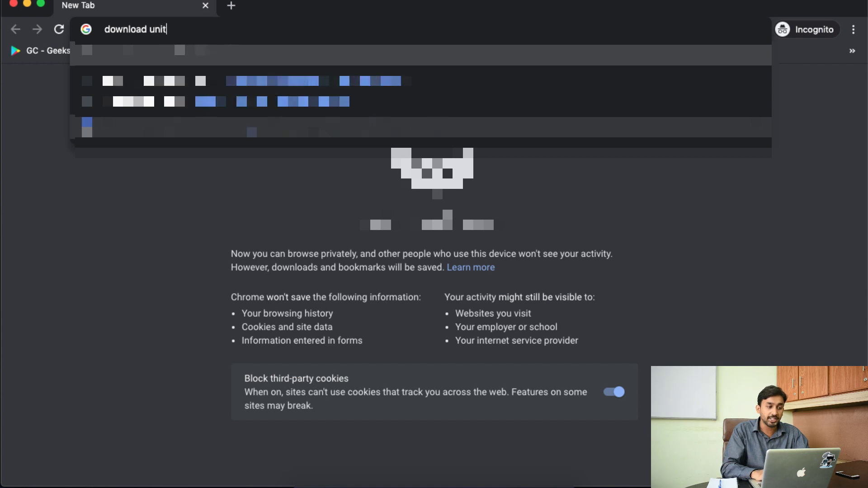
text(y hub)
key(Return)
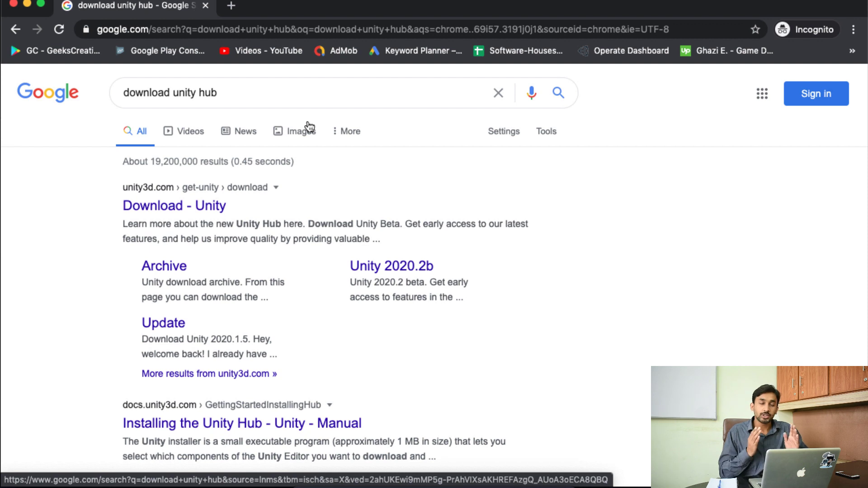
Step: Download and save the UnityHubSetup installer from the unity3d.com Download Unity page
click(187, 203)
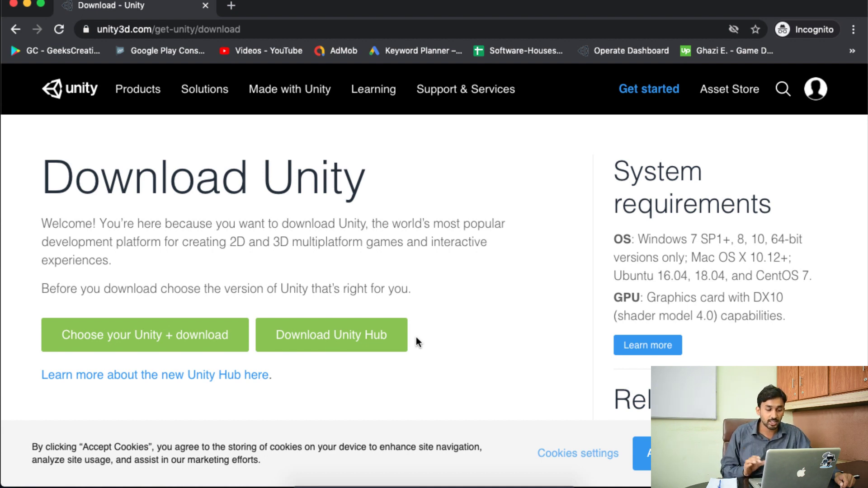
click(369, 340)
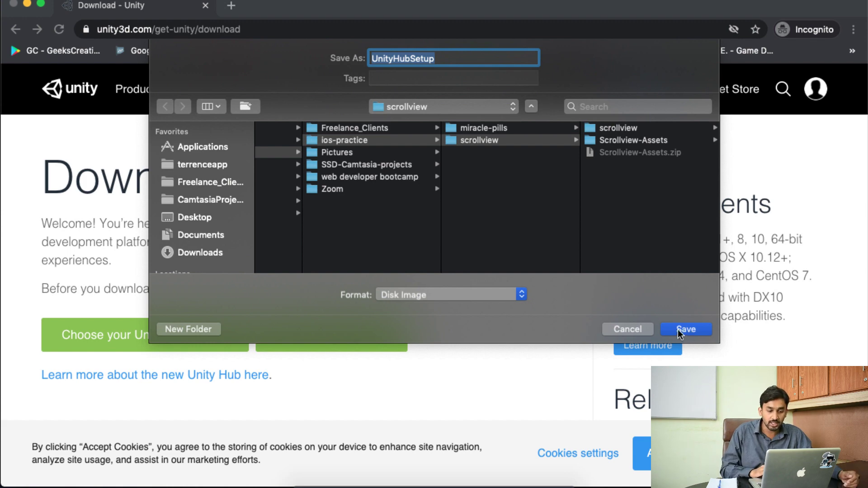
click(648, 330)
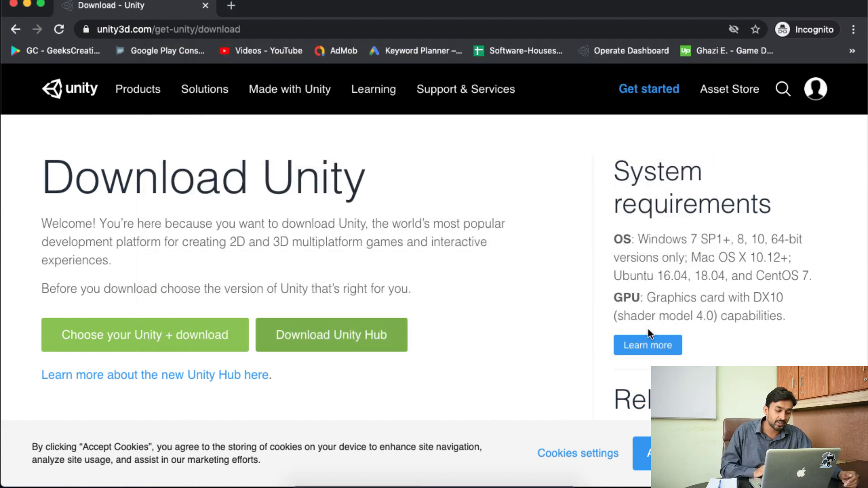
Step: Mount UnityHubSetup.dmg from the Desktop in Finder and agree to the Unity license
click(303, 482)
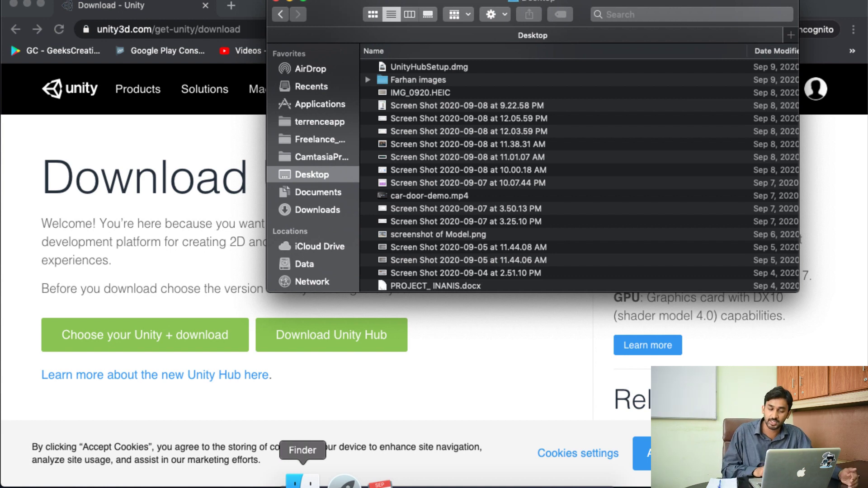
double_click(421, 67)
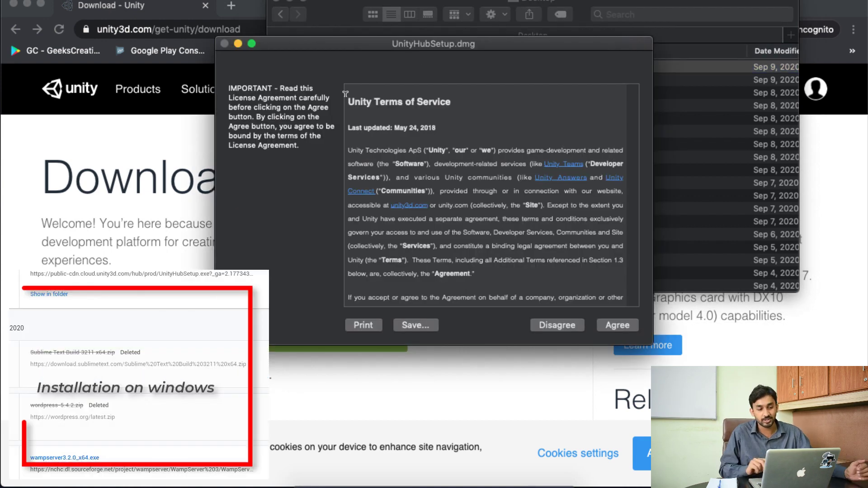
click(626, 326)
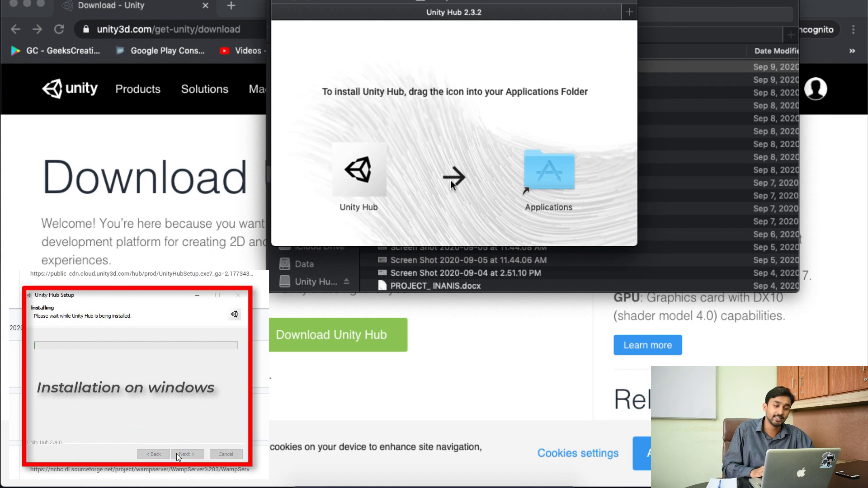
Step: Drag Unity Hub onto the Applications folder, then confirm it appears among installed apps in Launchpad
drag(363, 183, 542, 185)
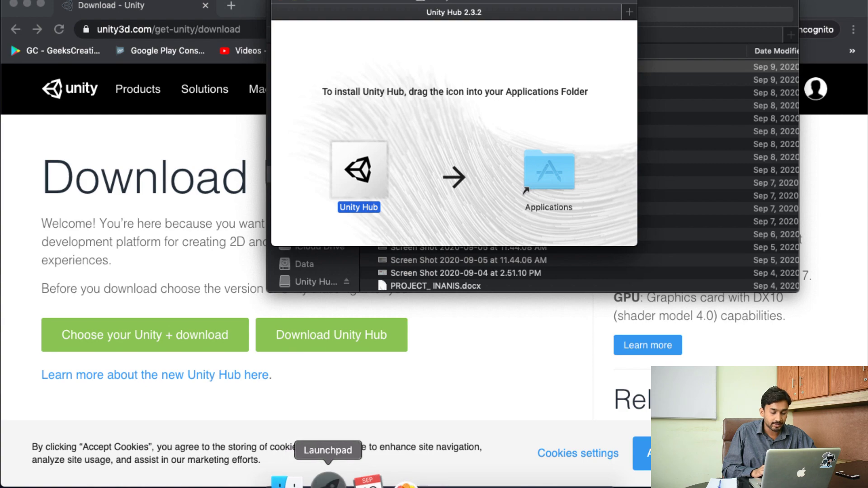
right_click(320, 482)
key(Escape)
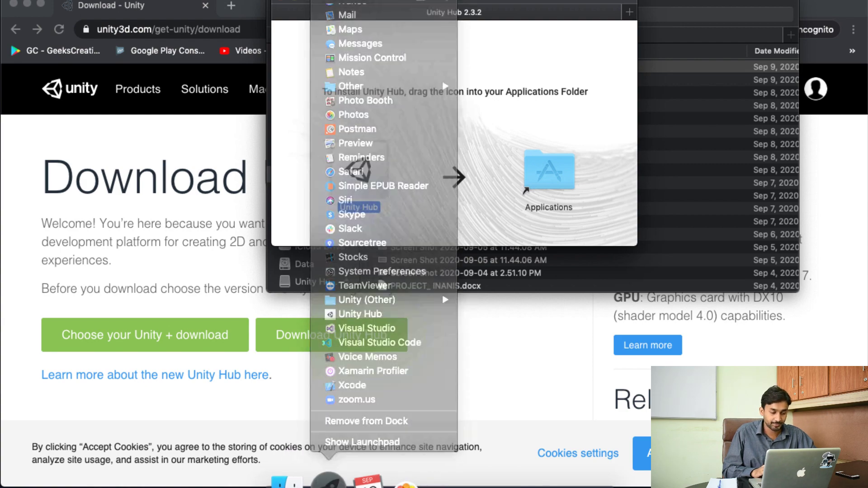
click(331, 483)
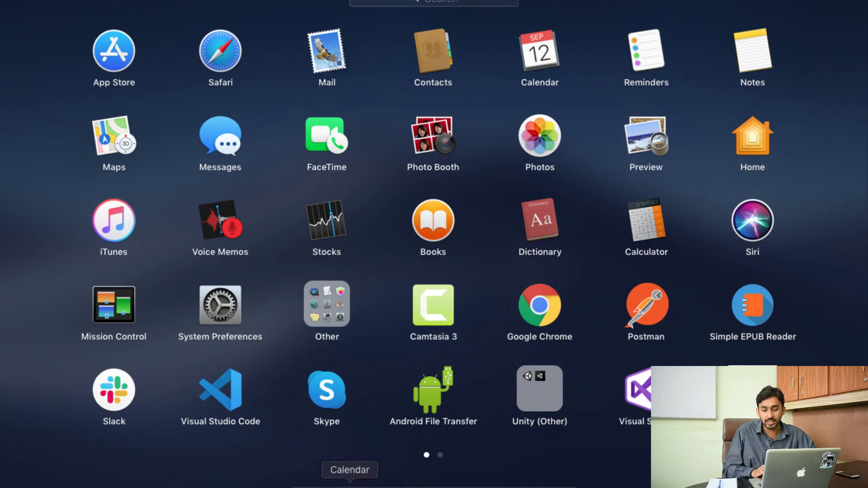
key(Escape)
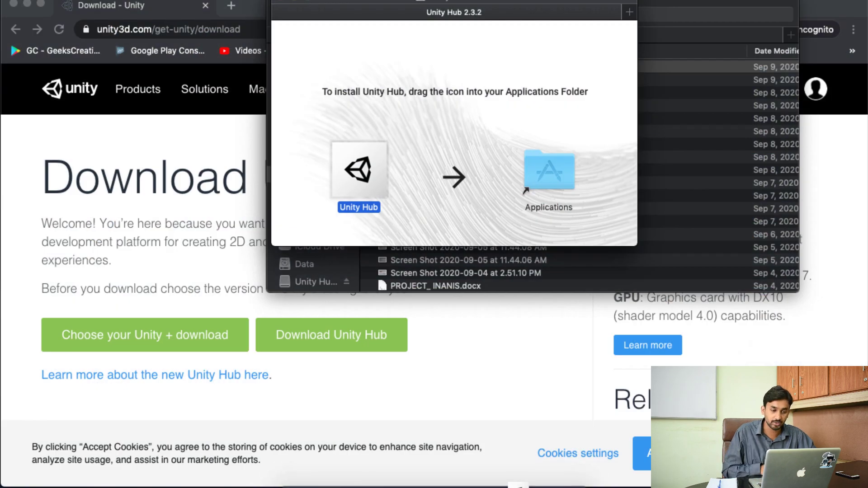
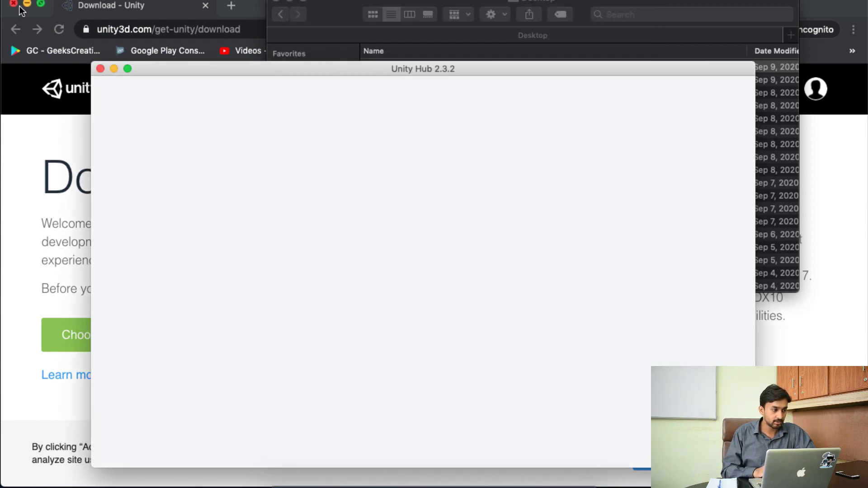
Step: Minimize Chrome and move the Unity Hub window higher, showing its four-project list
click(27, 4)
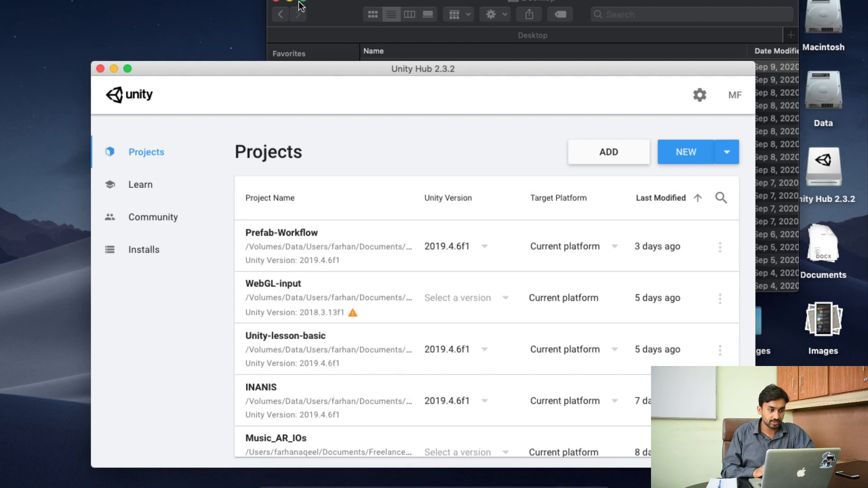
click(290, 1)
drag(284, 71, 289, 24)
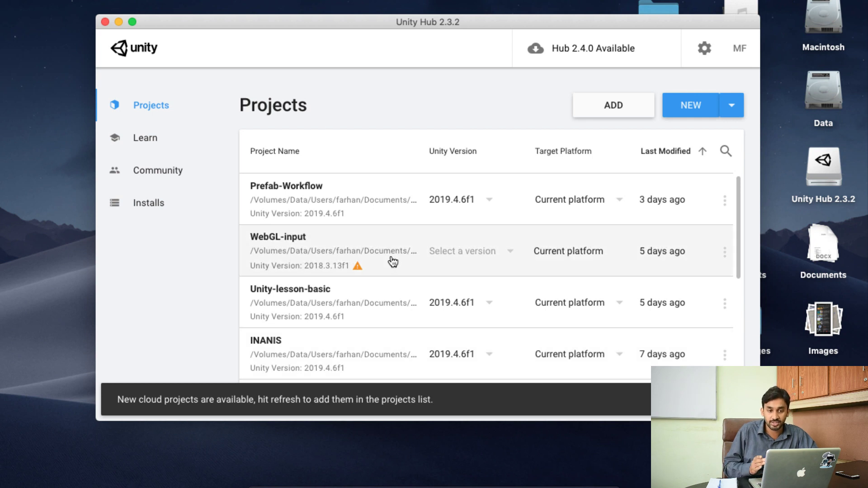
Step: Browse the Learn sample projects, then switch to the Community page with Unite Now, Blog and Answers
click(167, 138)
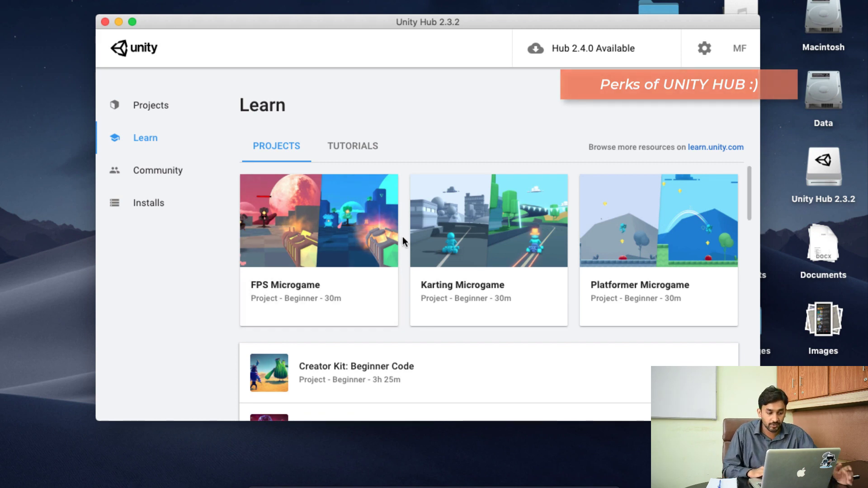
scroll(402, 237, down, 3)
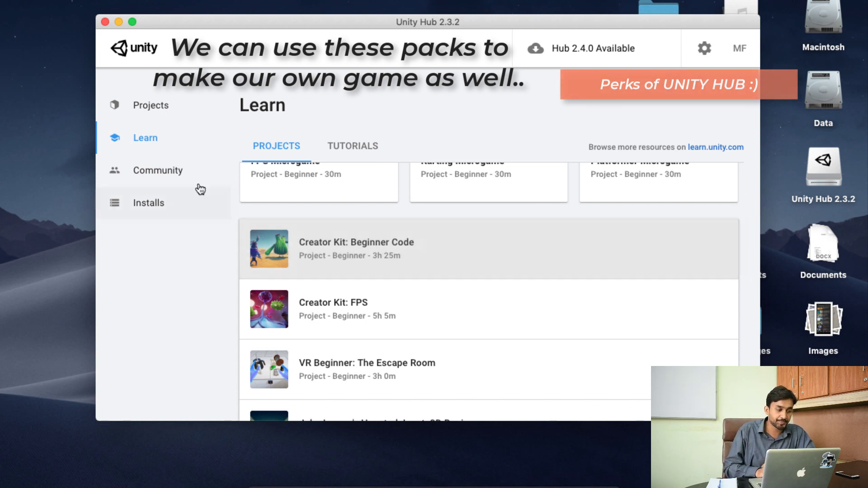
click(176, 163)
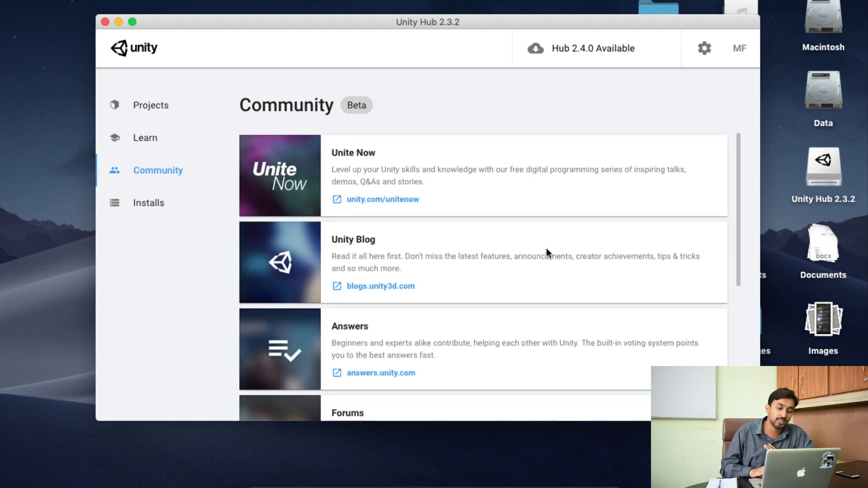
Step: Show the Installs page listing Unity 2019.4.6f1 (LTS) and 2019.2.17f1 with Android and iOS modules
click(159, 202)
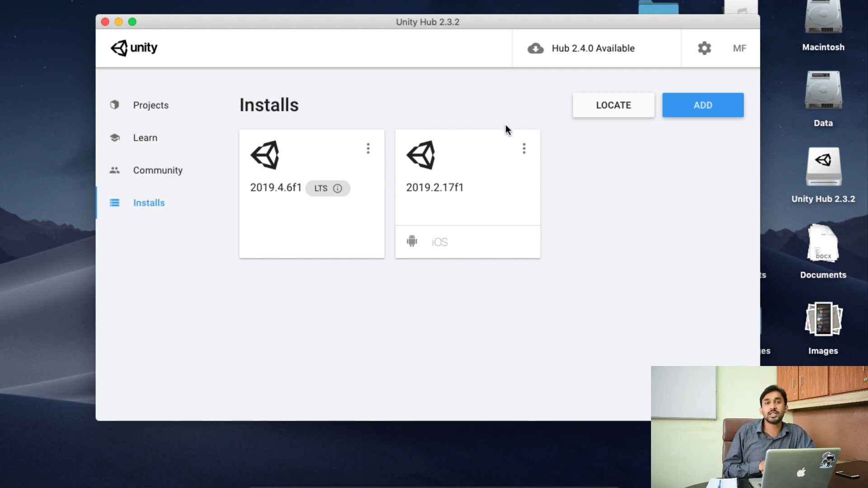
click(695, 108)
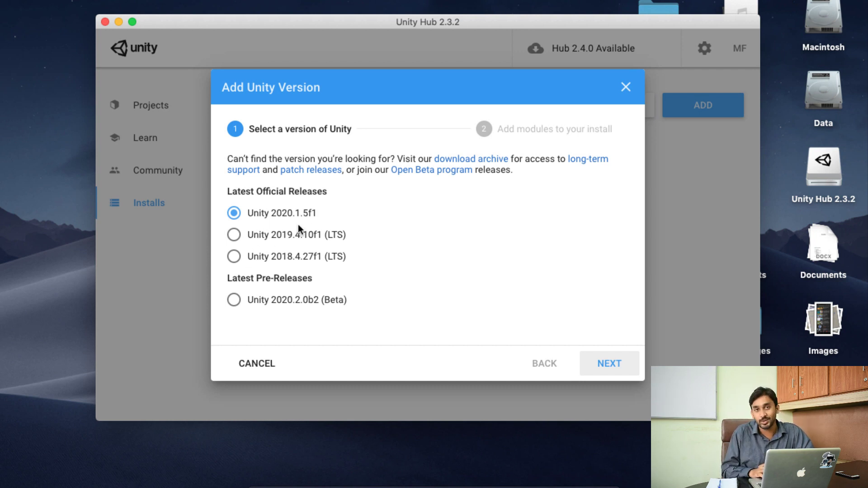
click(264, 362)
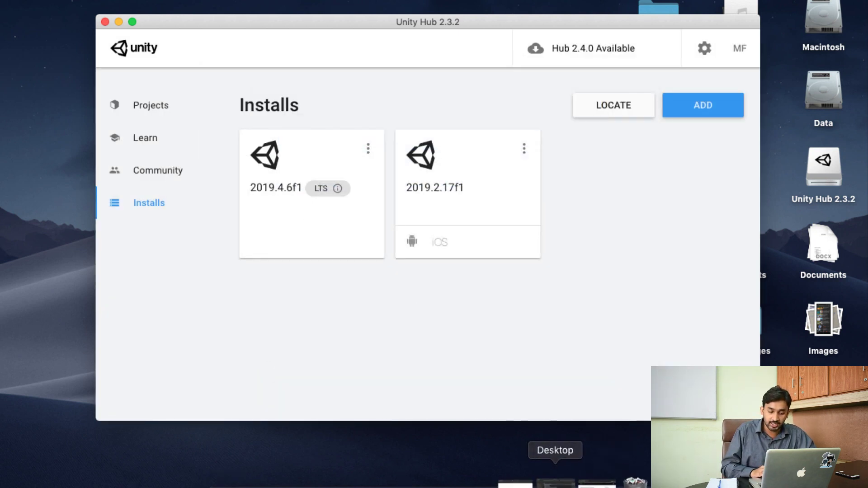
Step: In a new Chrome tab, Google 'download unity' and open the Unity download Archive result
click(575, 477)
click(231, 6)
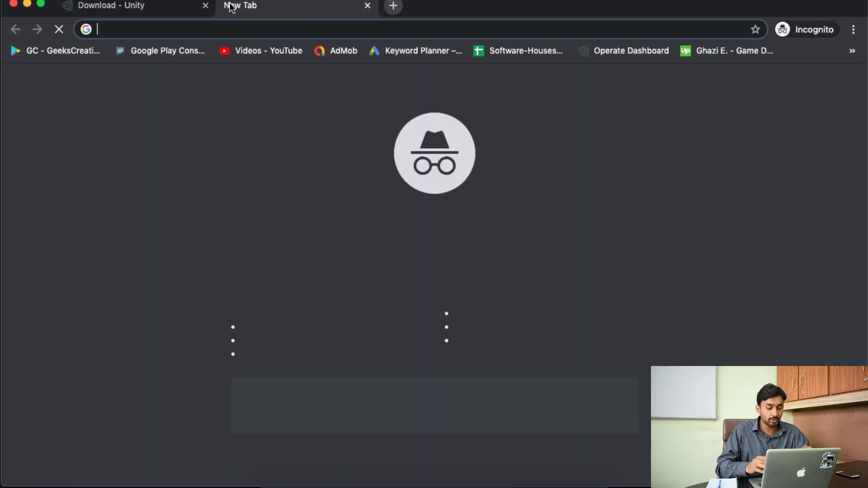
text(download un)
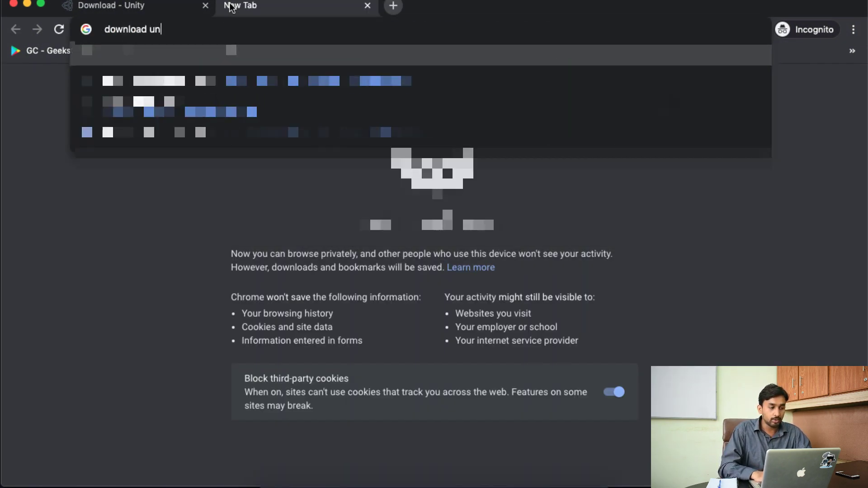
text(ity)
key(Return)
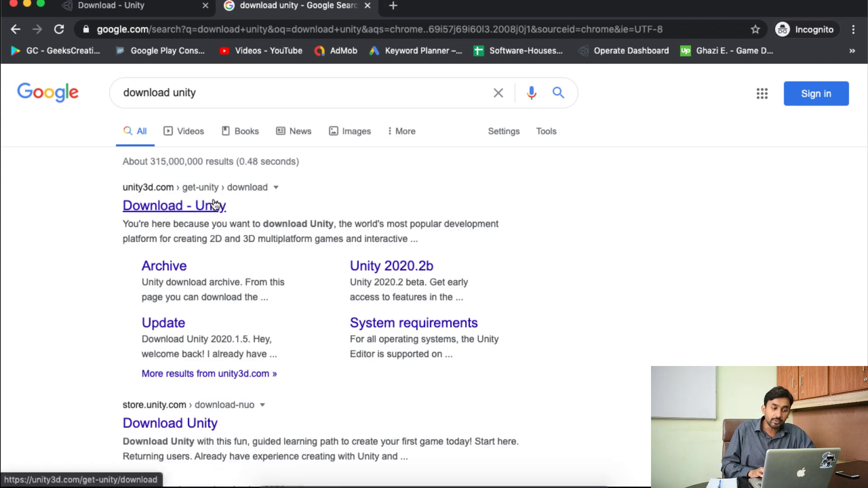
click(165, 272)
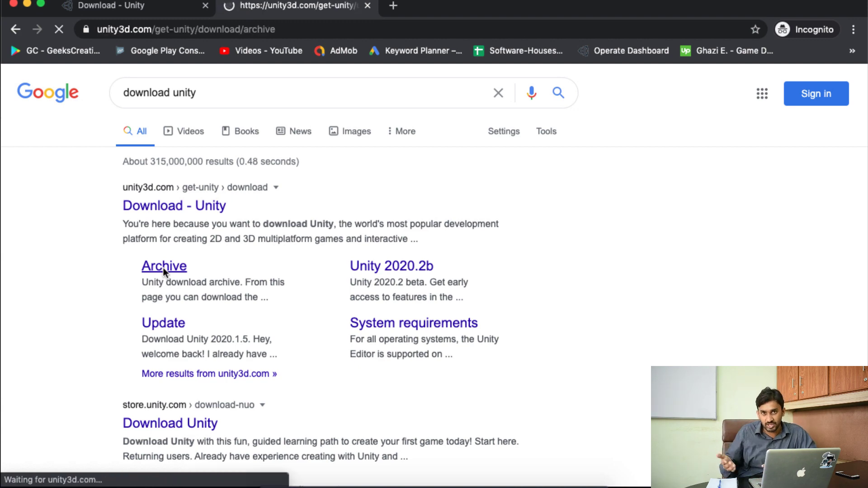
Step: Open the unity3d.com Download Archive and scroll to the Unity 2020.x releases like 2020.1.5
key(super+bracketleft)
click(173, 267)
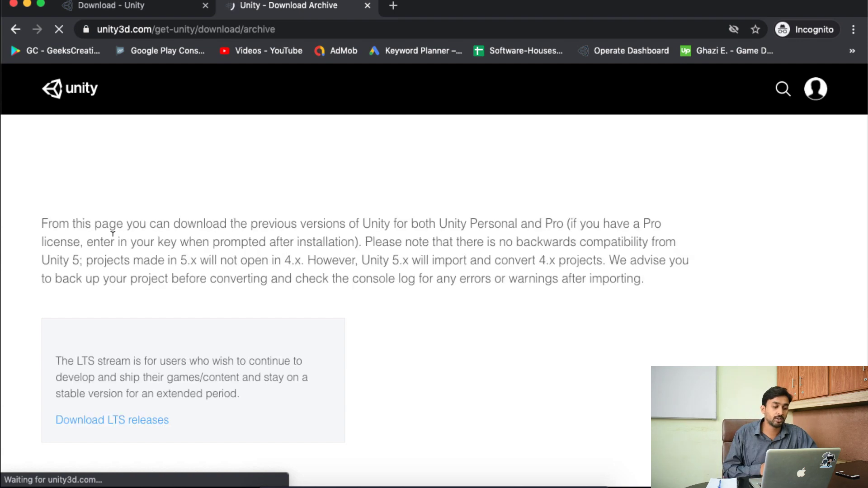
scroll(113, 234, down, 5)
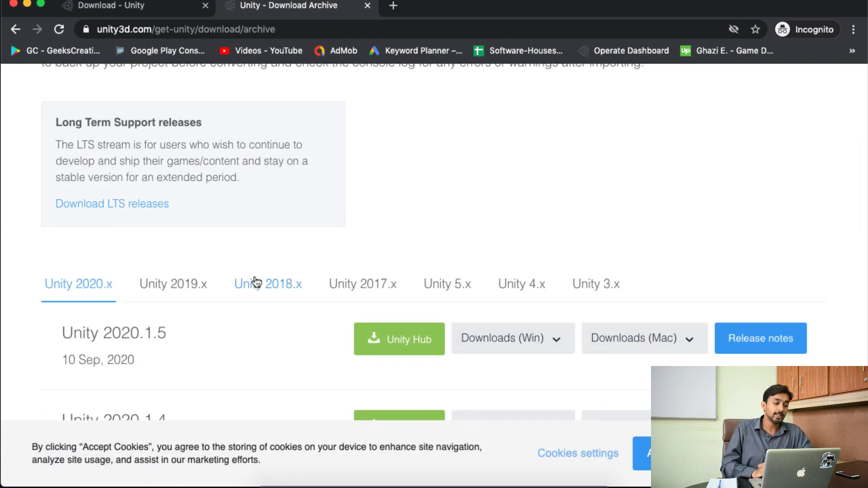
scroll(95, 287, down, 4)
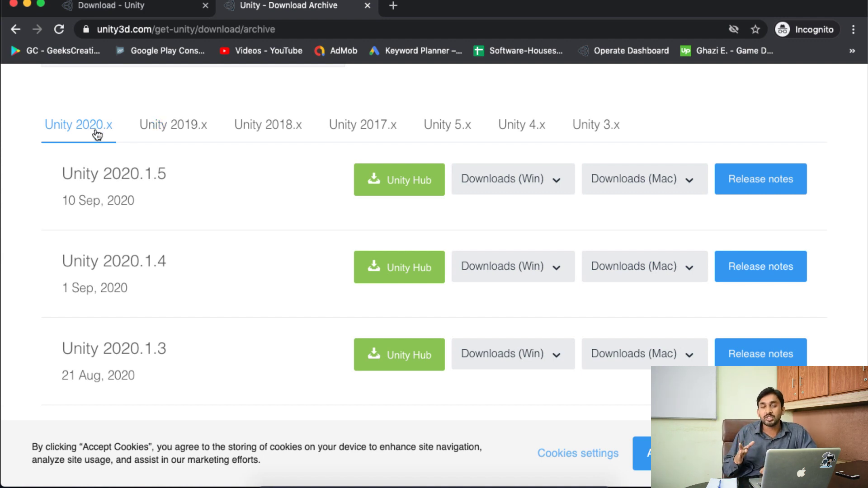
Step: Check the Unity 2019.x list around 2019.4.10, then show 2018.x releases topped by 2018.4.27
click(148, 136)
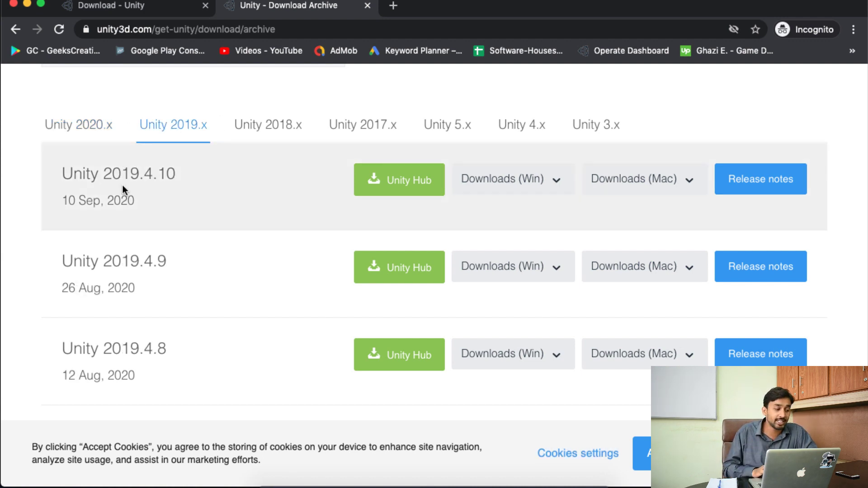
double_click(161, 173)
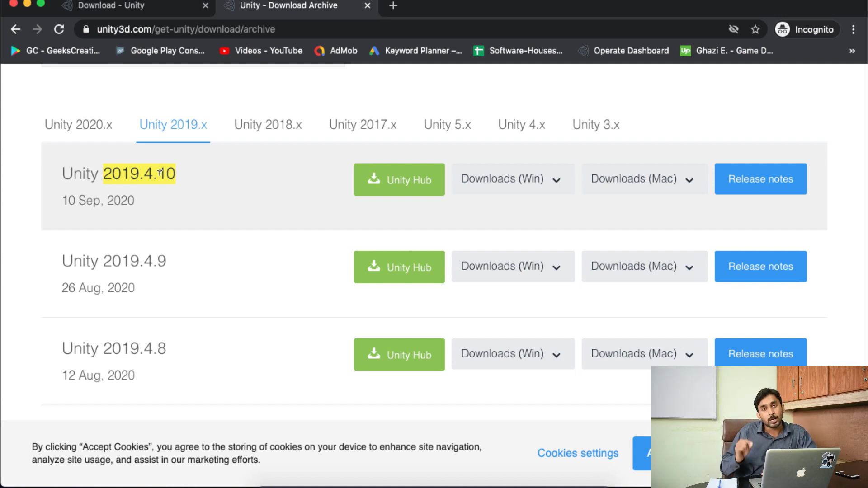
click(189, 178)
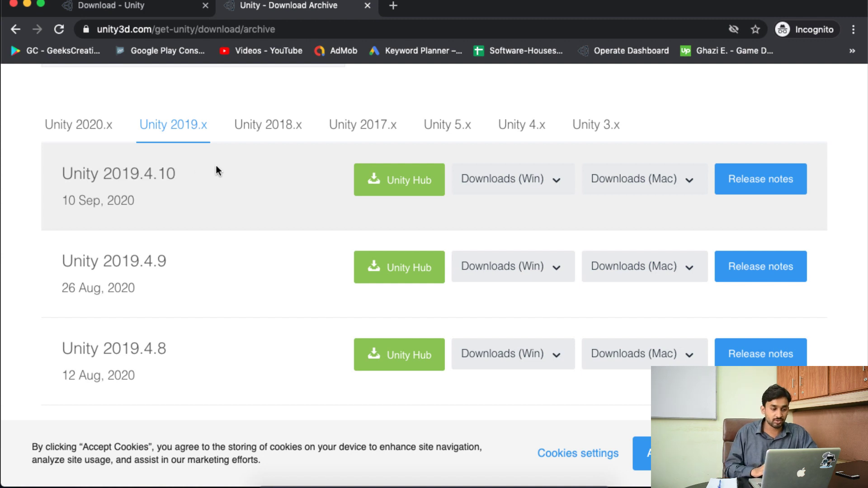
click(272, 123)
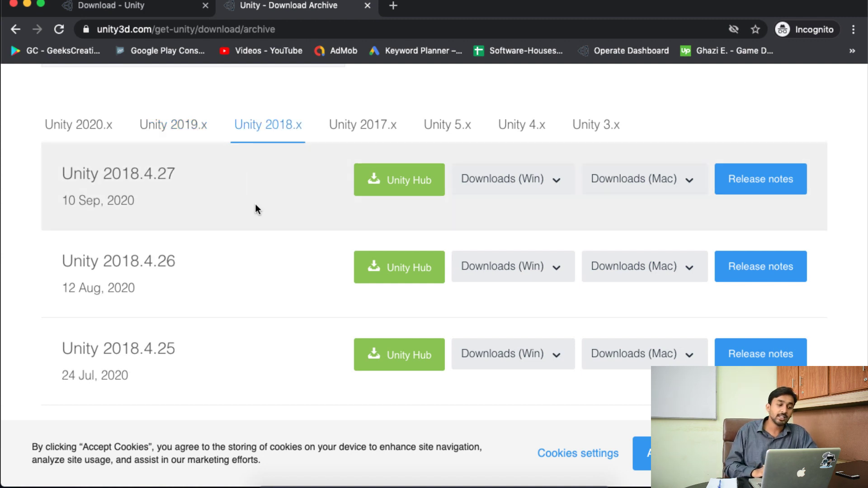
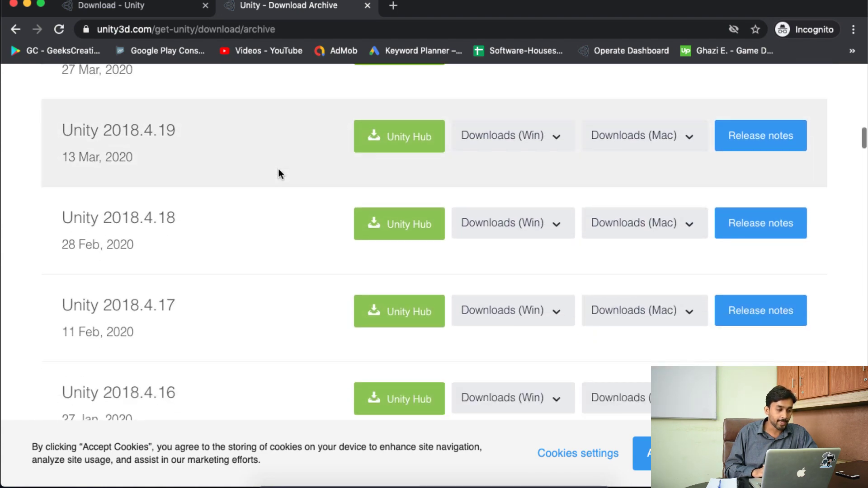
Step: Scroll the Unity Download Archive back up to the version-series tabs and the newest 2020.x releases
scroll(279, 170, down, 1)
scroll(278, 170, down, 3)
scroll(279, 169, down, 5)
scroll(279, 169, up, 5)
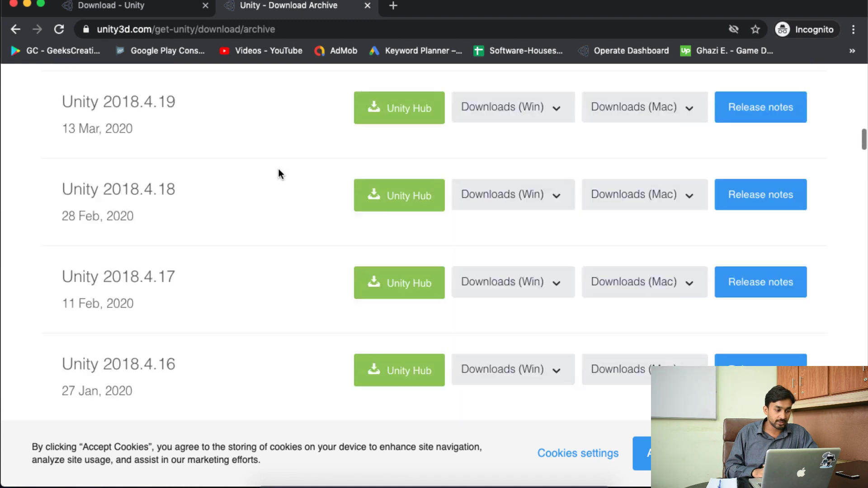
scroll(278, 170, up, 3)
scroll(278, 169, down, 5)
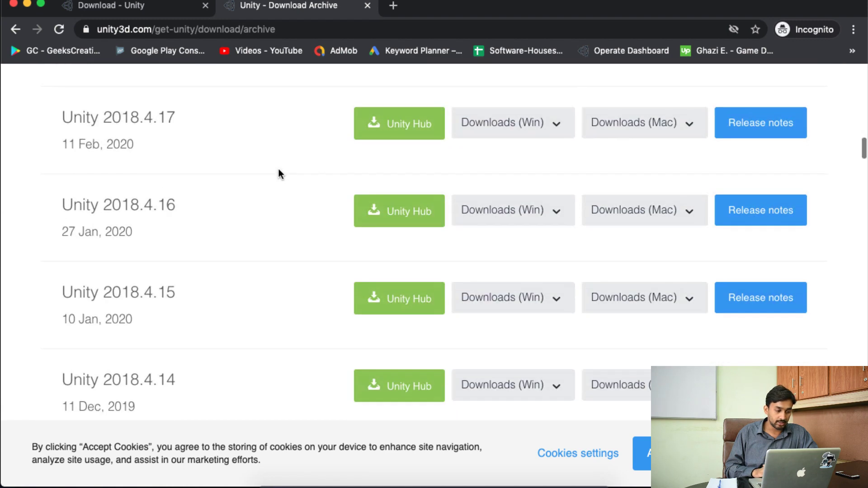
scroll(278, 169, down, 5)
scroll(278, 169, down, 5)
scroll(278, 169, up, 20)
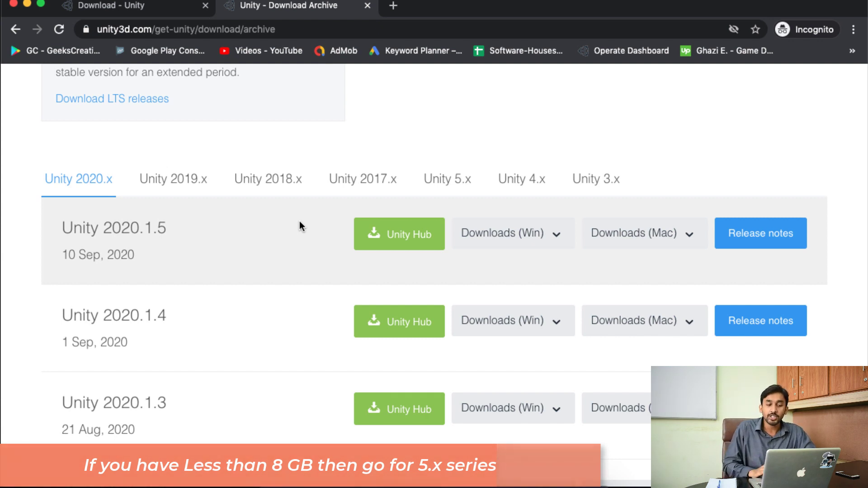
Step: Show the Unity 2018.x releases in the archive and scroll down to the 2018.4.20 row
click(457, 184)
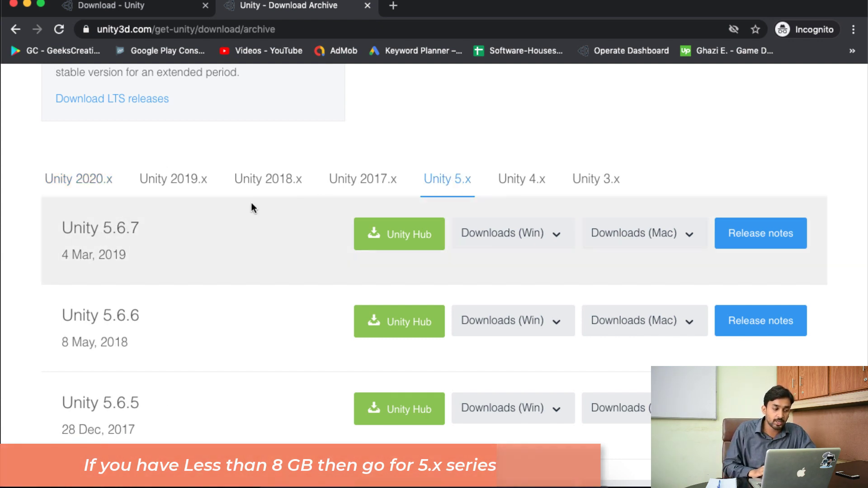
scroll(269, 254, down, 2)
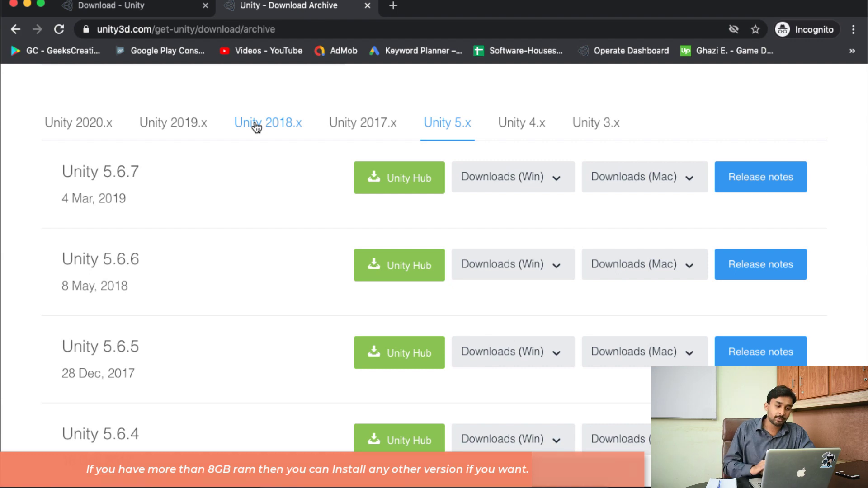
click(277, 124)
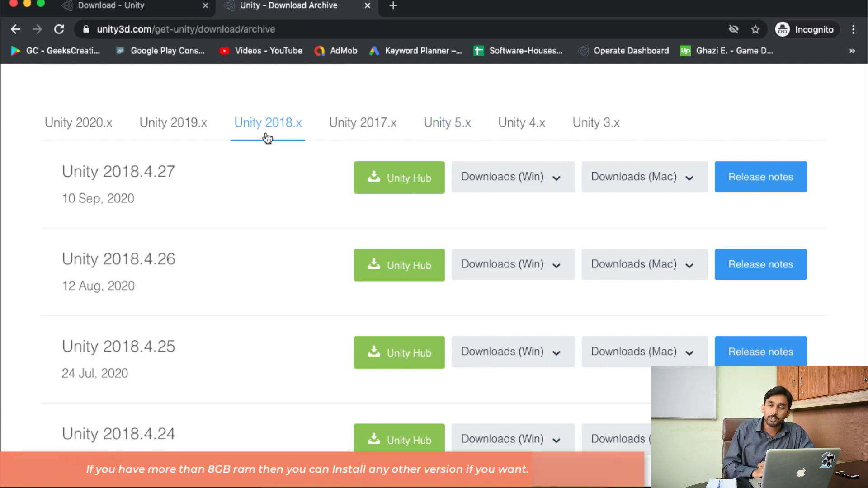
scroll(253, 215, down, 5)
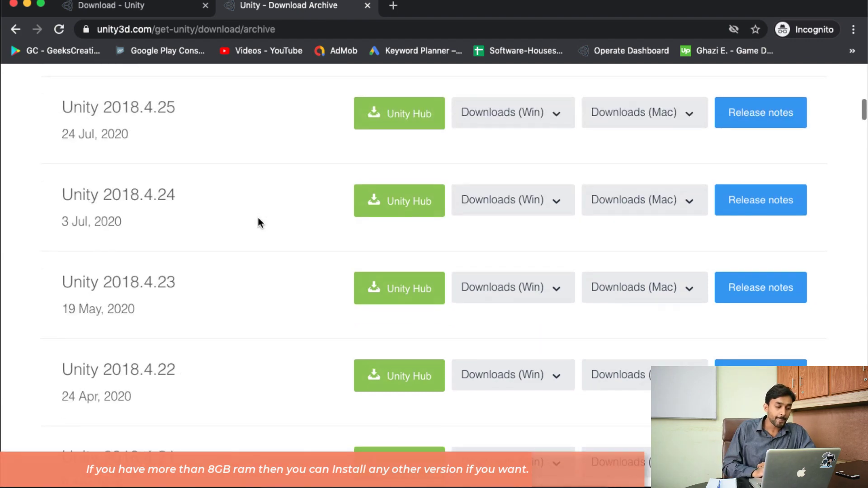
scroll(259, 218, down, 3)
scroll(257, 218, down, 5)
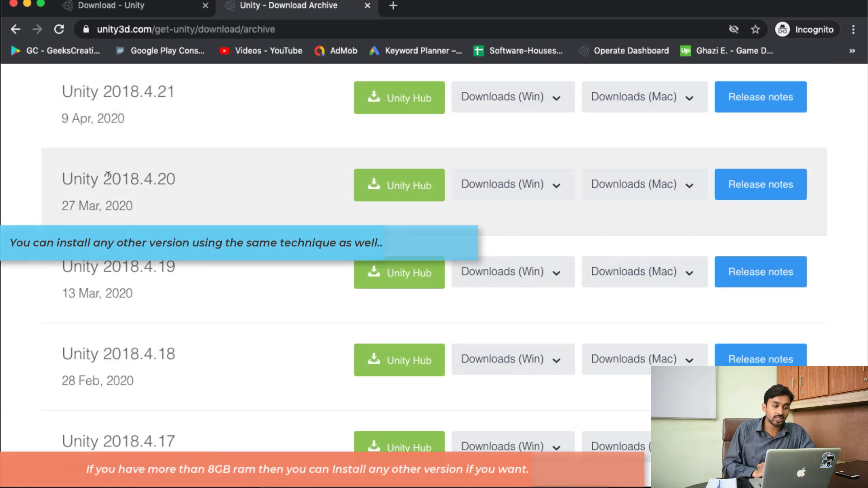
Step: Send Unity 2018.4.20 to Unity Hub, then view its Mac download options in Chrome
double_click(164, 177)
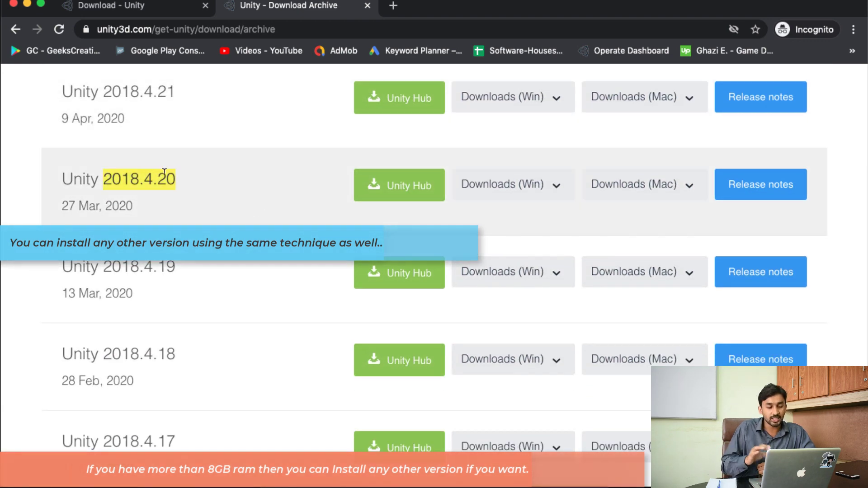
click(386, 199)
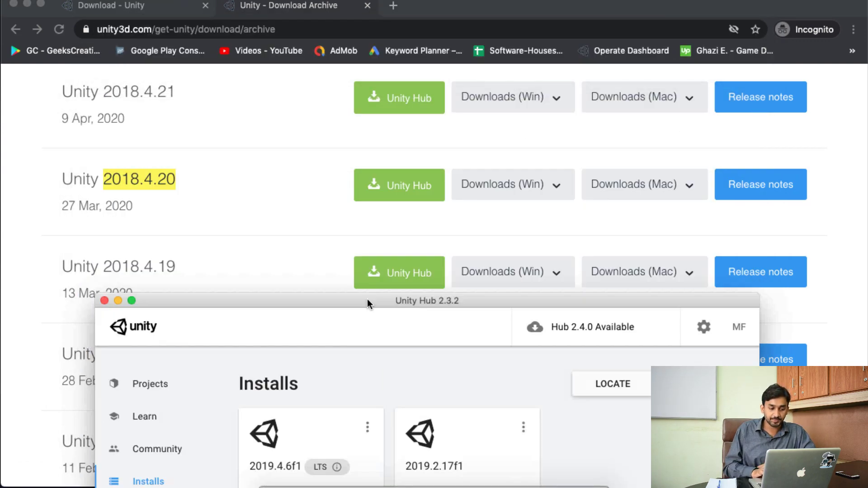
drag(368, 20, 382, 477)
click(319, 222)
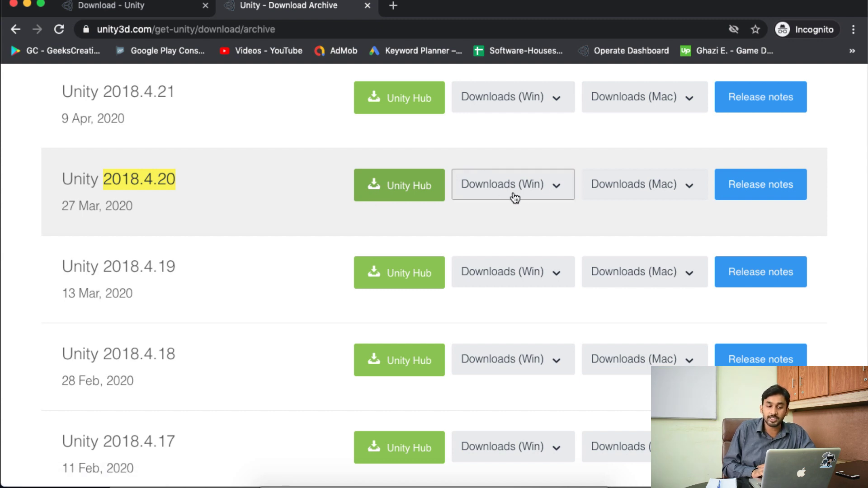
click(650, 194)
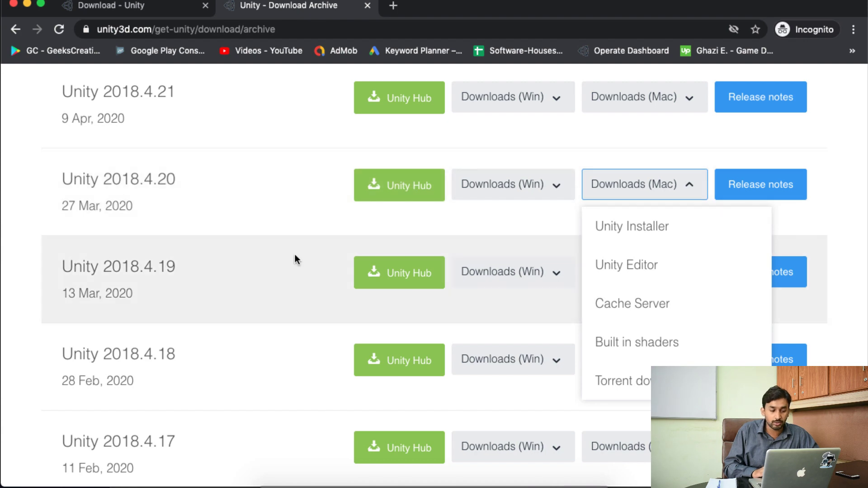
Step: Bring Unity Hub's Add Unity Version dialog for 2018.4.20f1 to the front
scroll(294, 256, down, 1)
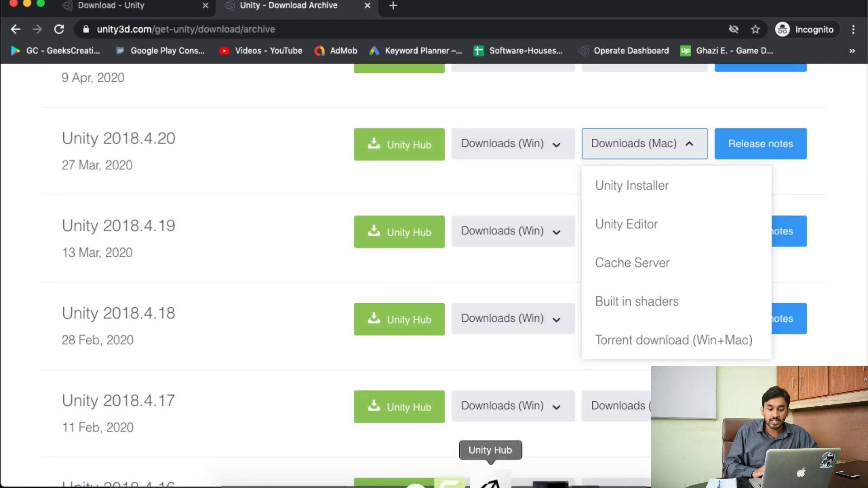
click(491, 481)
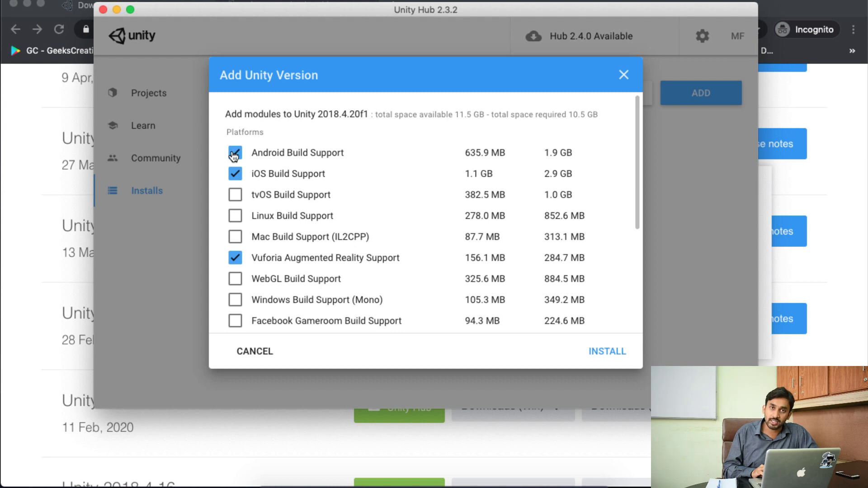
Step: Untick iOS Build Support and Vuforia, keeping only Android Build Support (6.1 GB) for 2018.4.20f1
click(236, 175)
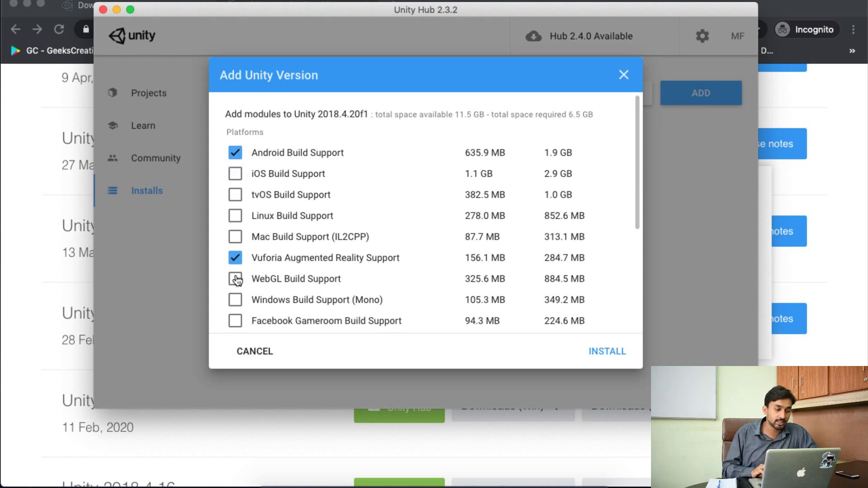
click(235, 258)
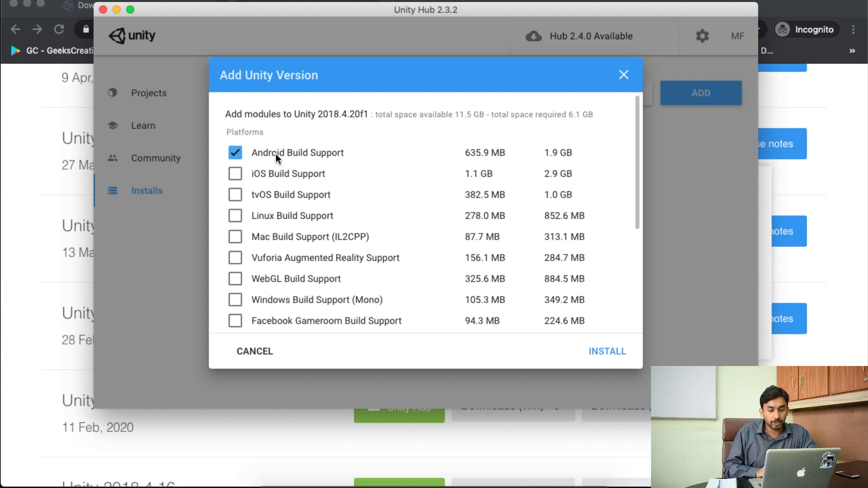
scroll(479, 199, down, 5)
scroll(479, 199, up, 1)
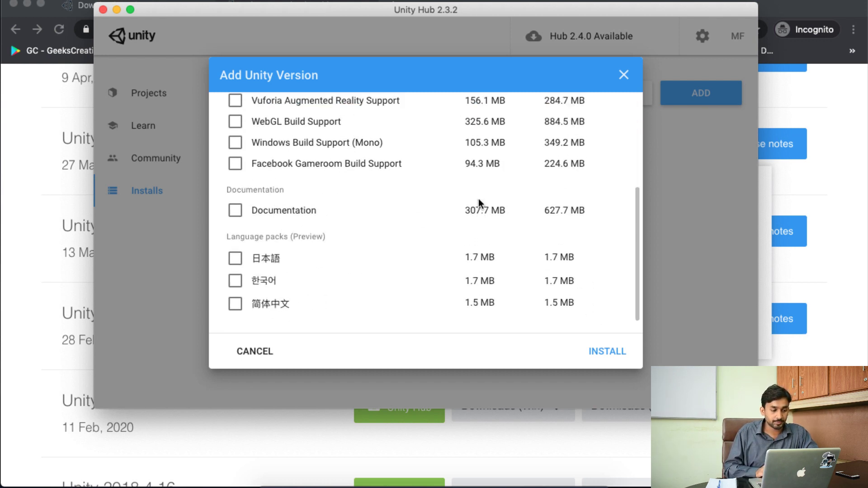
scroll(479, 199, up, 4)
scroll(478, 199, down, 1)
scroll(479, 199, down, 2)
scroll(478, 199, down, 2)
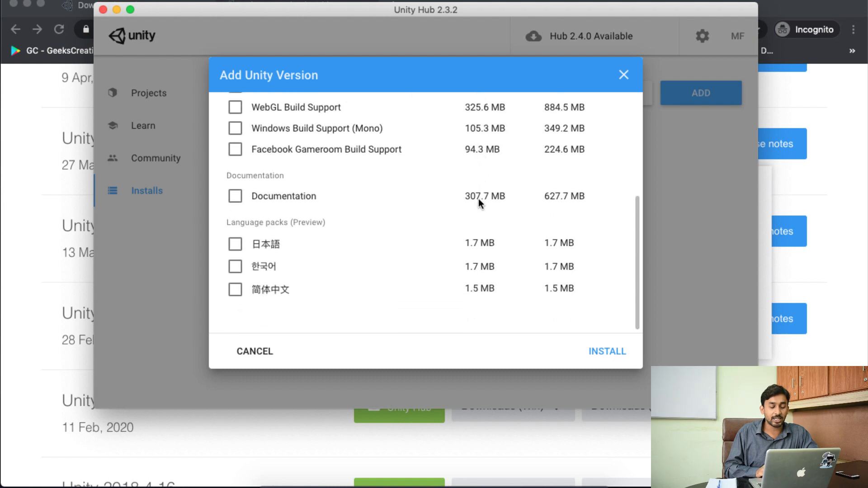
scroll(479, 199, up, 5)
scroll(478, 201, down, 4)
scroll(478, 202, down, 1)
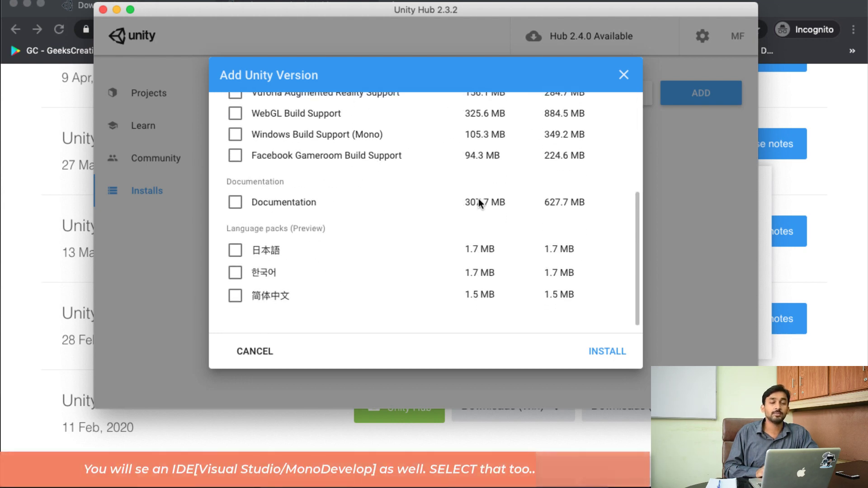
scroll(478, 202, up, 1)
scroll(478, 201, up, 3)
scroll(479, 201, up, 1)
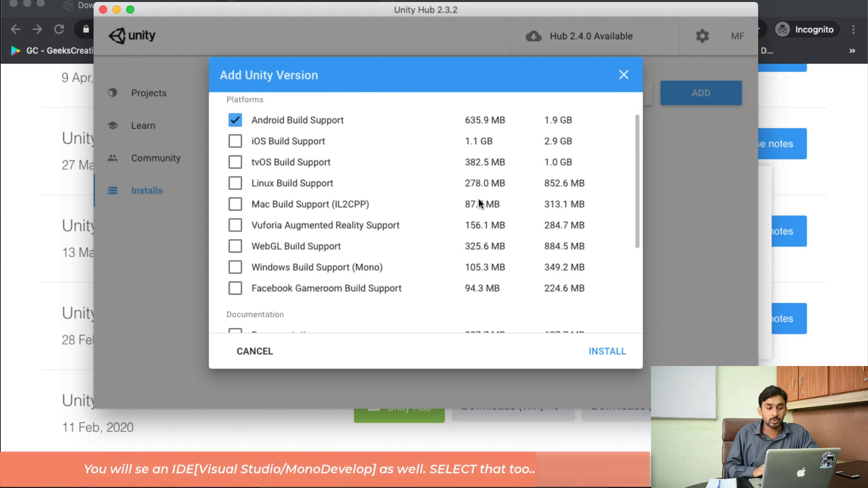
scroll(362, 221, down, 2)
scroll(362, 220, down, 4)
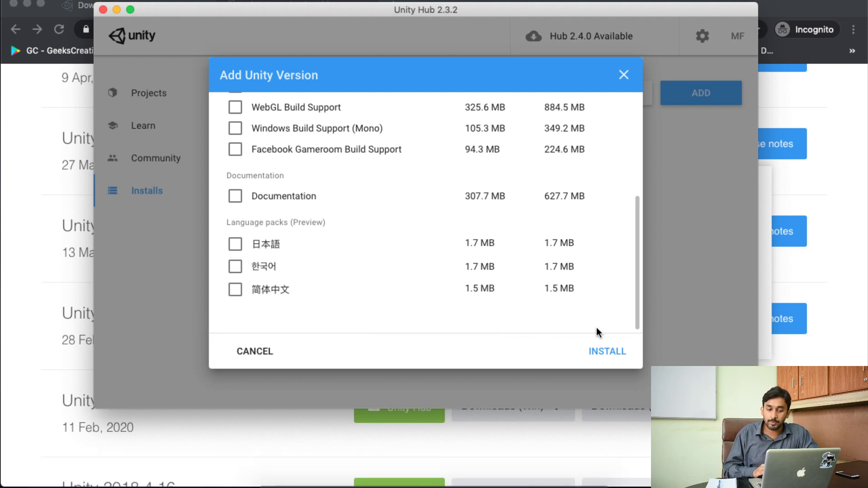
Step: Install 2018.4.20f1 with Android Build Support, then check and close the card's options menu
click(603, 355)
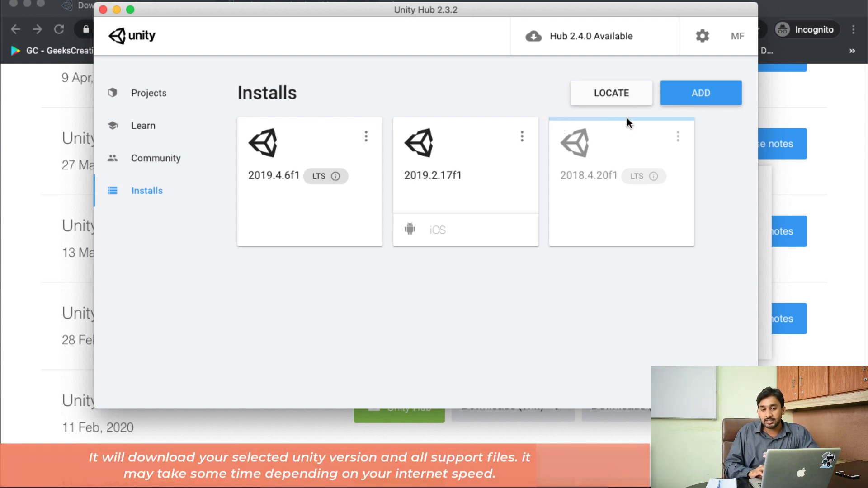
click(679, 137)
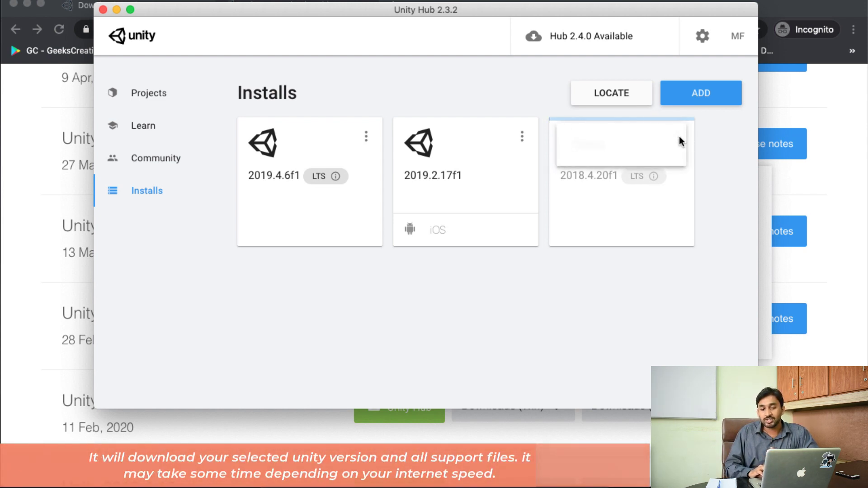
click(705, 143)
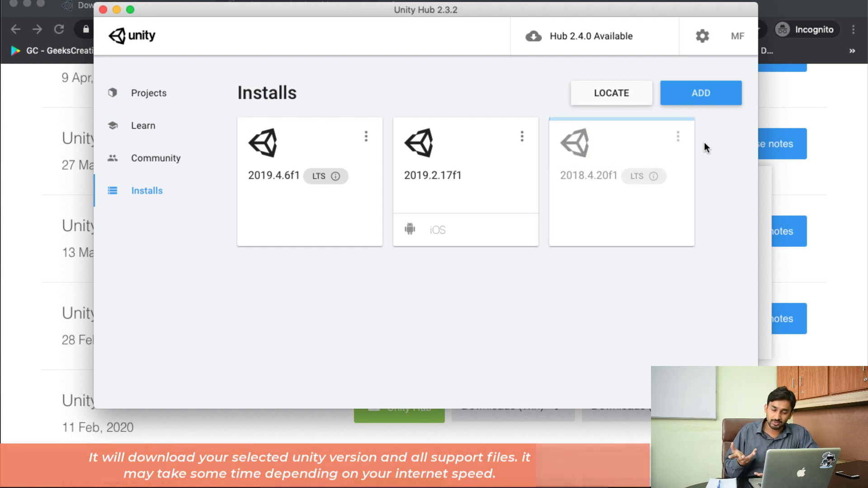